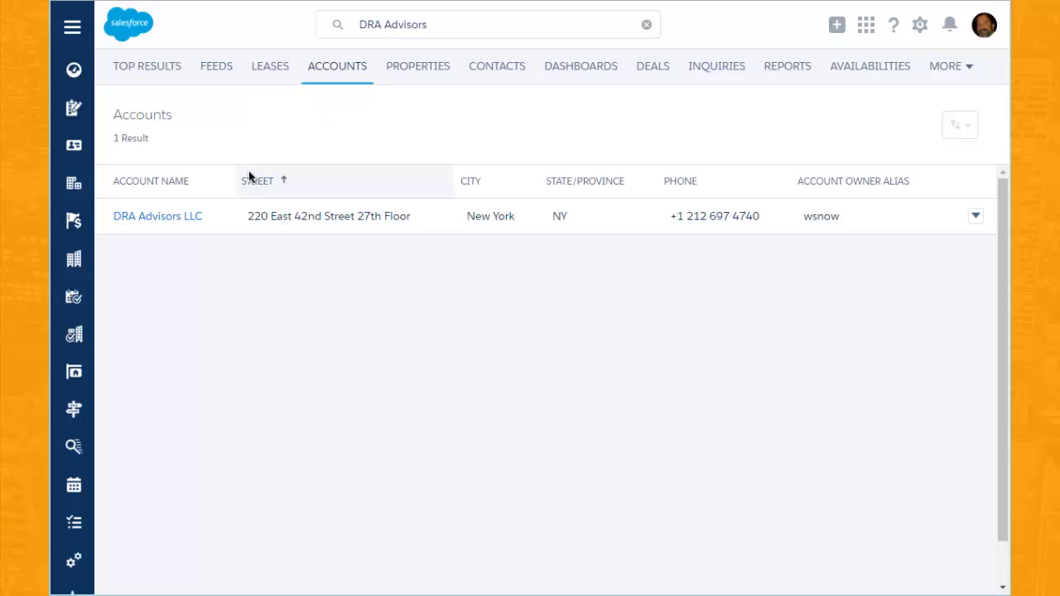
Open the DRA Advisors LLC account record and browse its related lists.
click(180, 217)
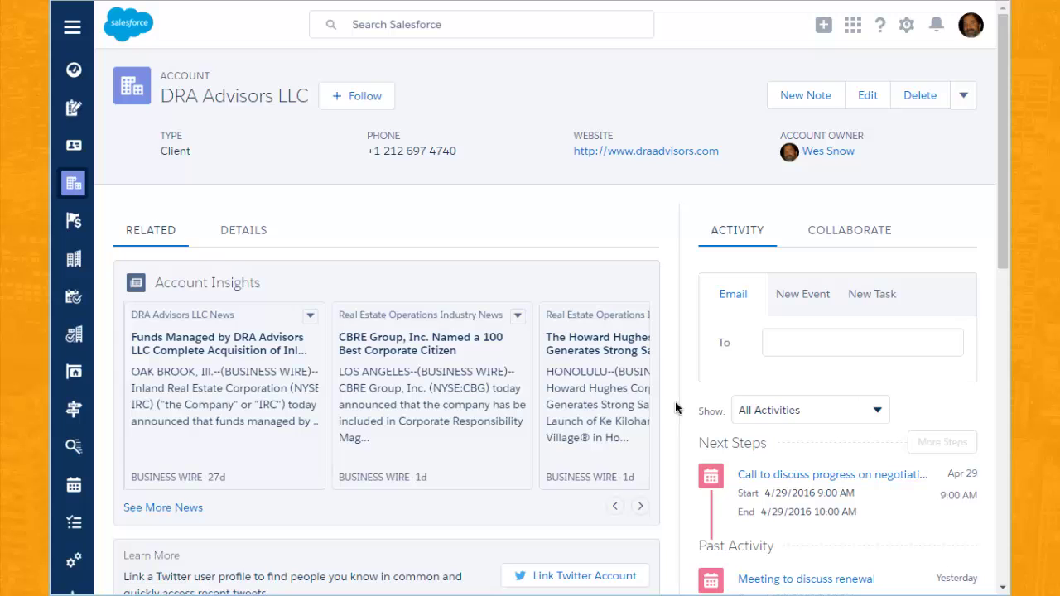
scroll(675, 402, down, 2)
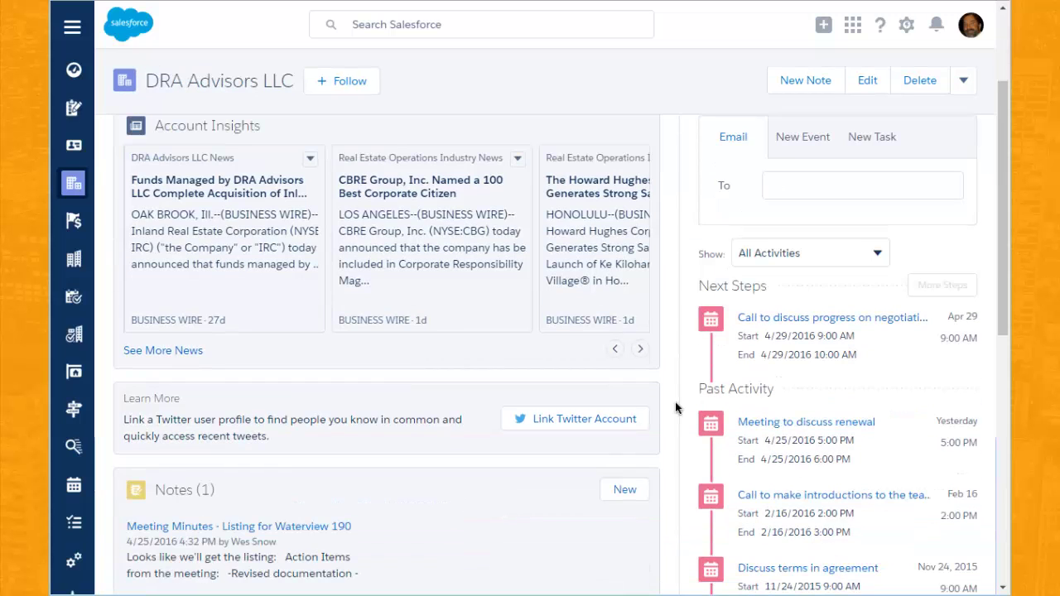
scroll(674, 406, down, 1)
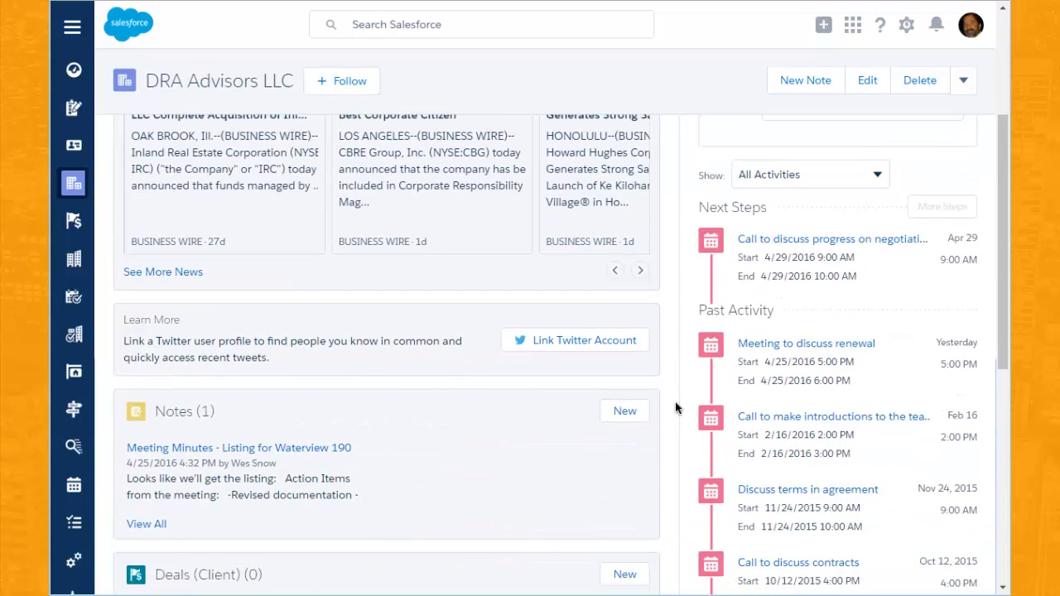
scroll(674, 408, down, 1)
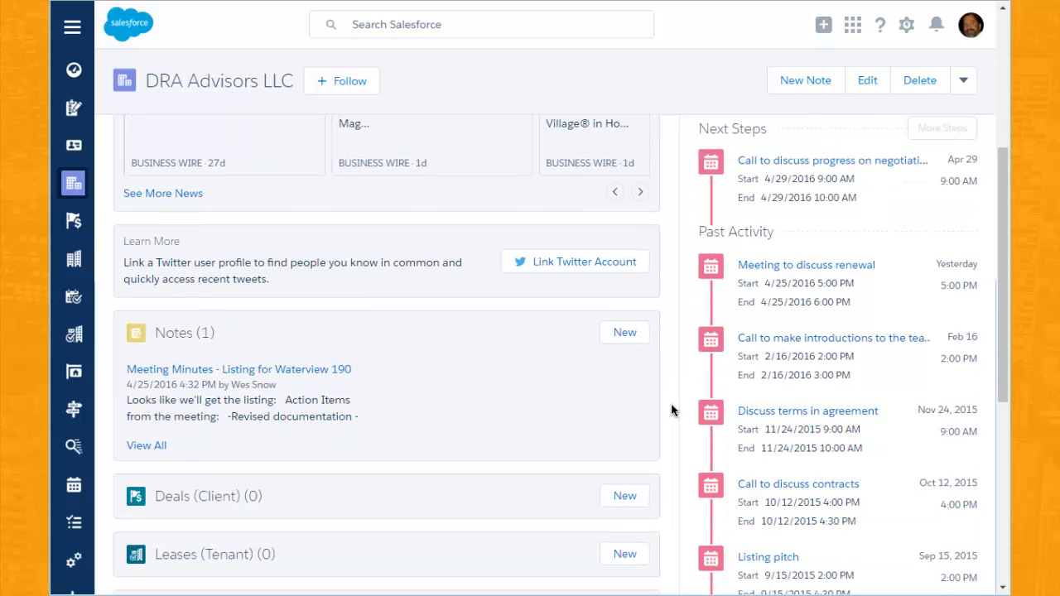
scroll(672, 409, up, 4)
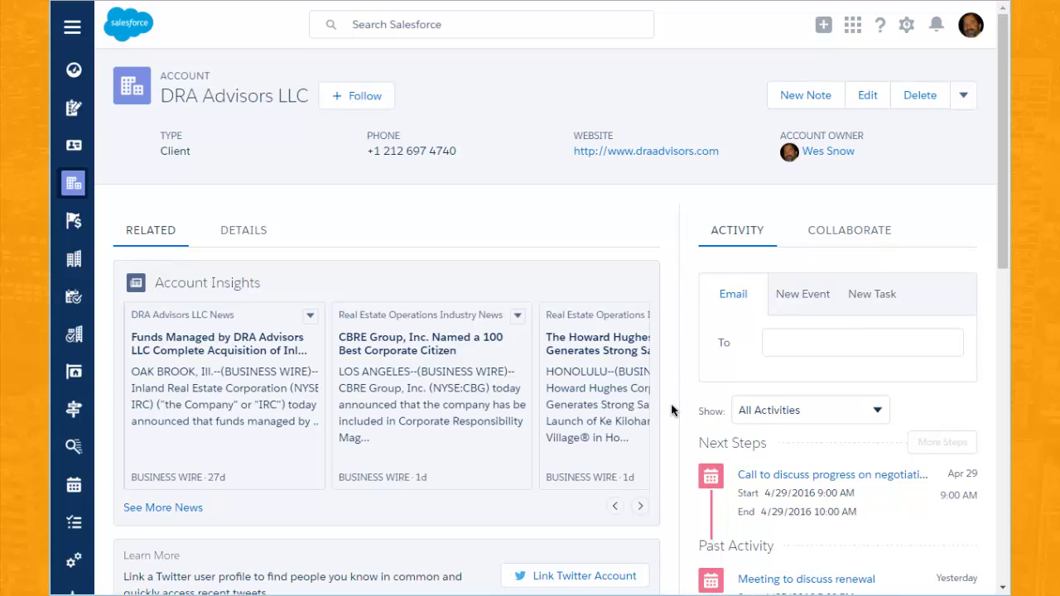
Review the account's field values on the Details tab.
click(258, 238)
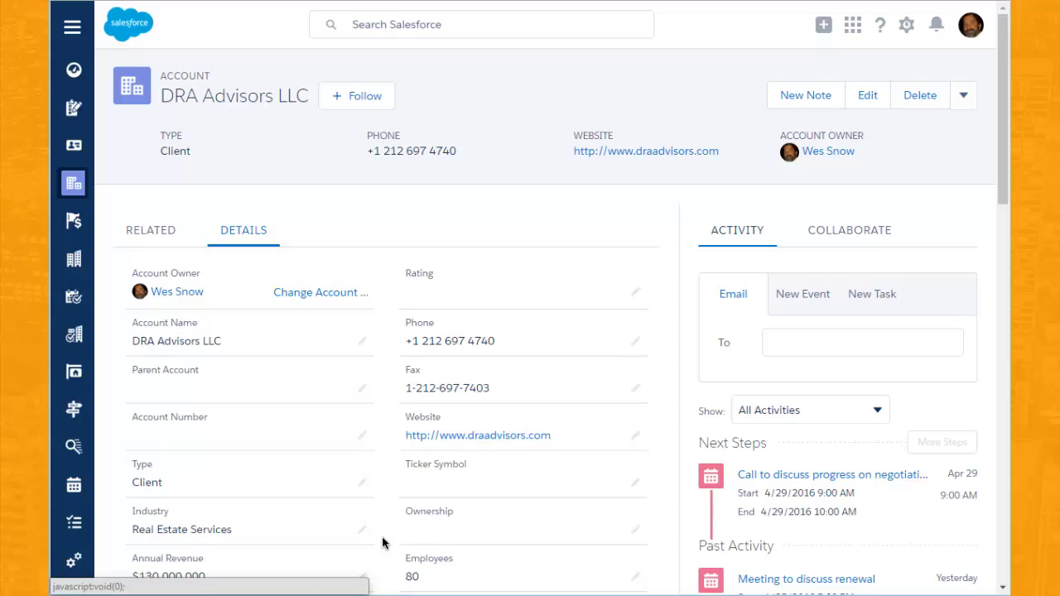
scroll(381, 543, down, 2)
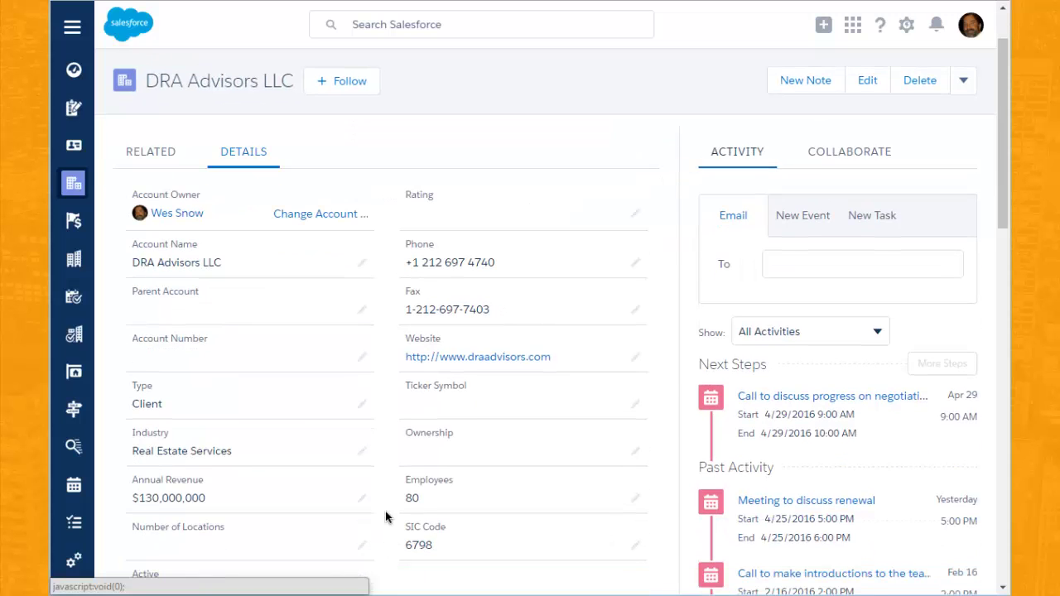
scroll(386, 519, up, 2)
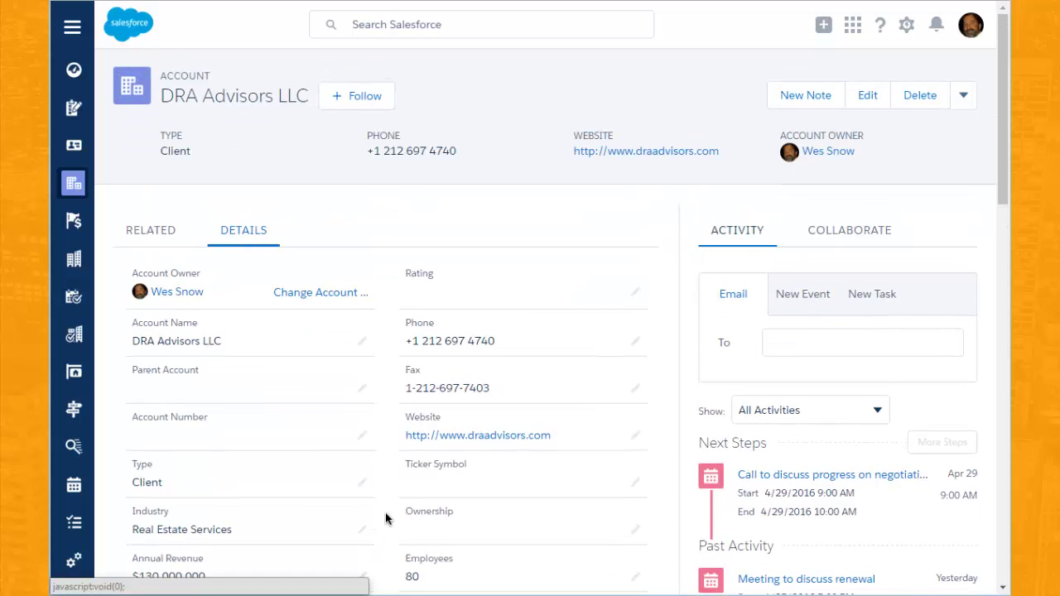
Go back to the related lists and scroll down to the three existing contacts.
click(153, 237)
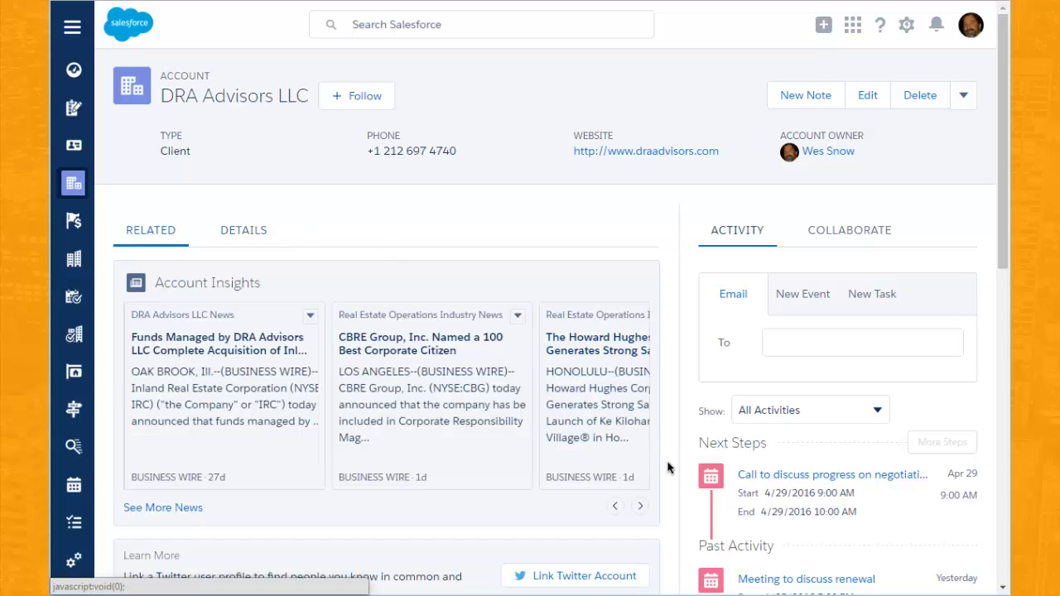
scroll(668, 466, down, 4)
scroll(668, 466, down, 2)
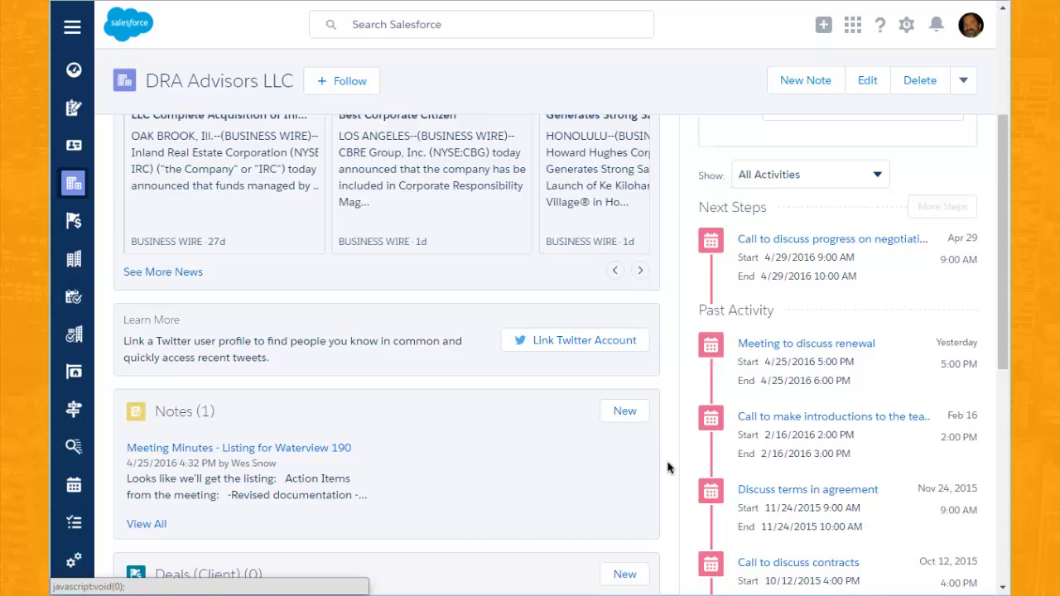
scroll(668, 467, down, 8)
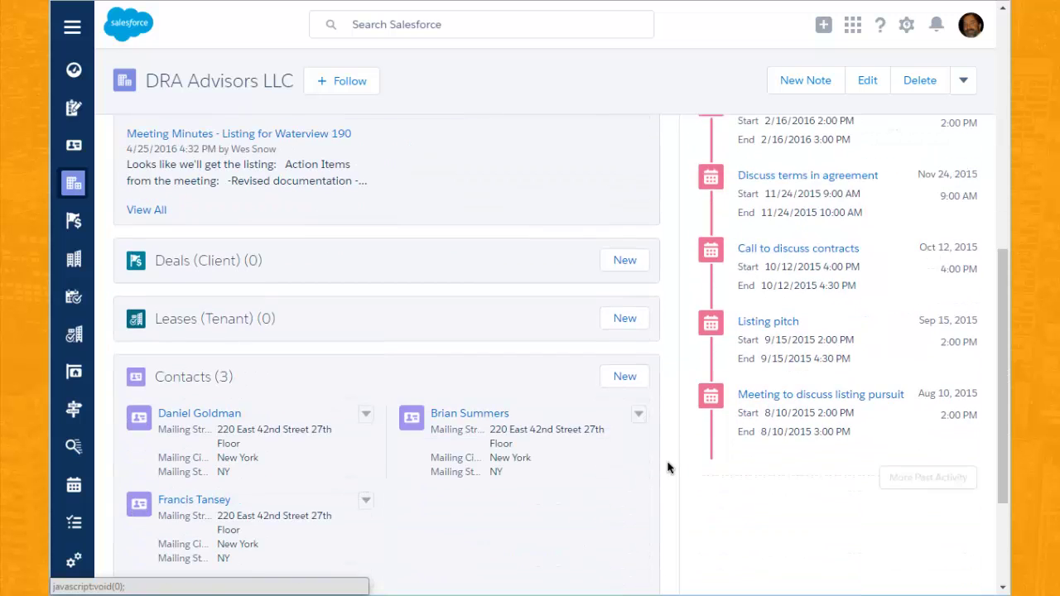
scroll(667, 468, down, 2)
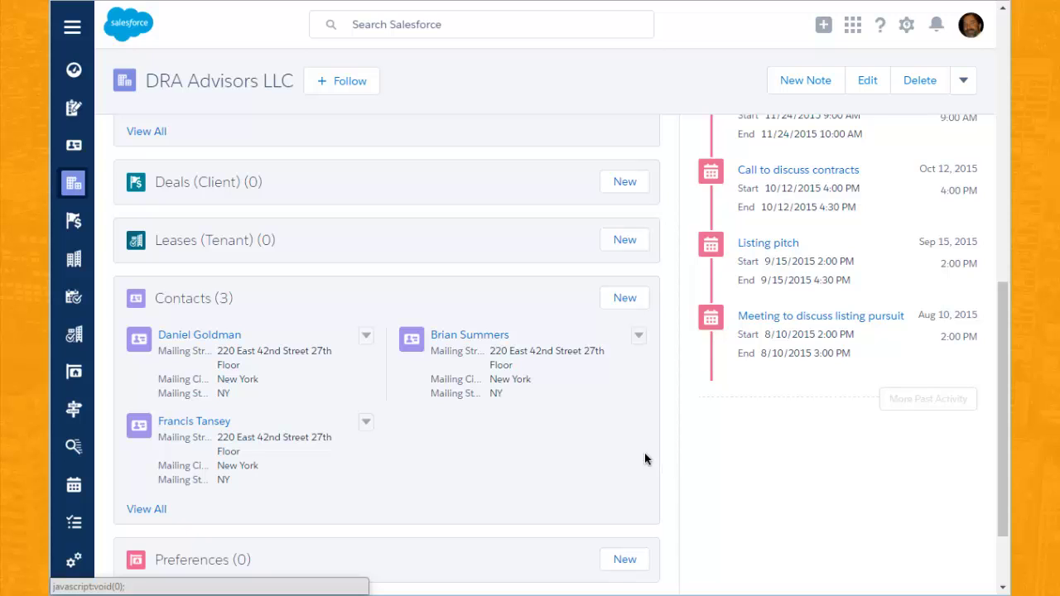
Open the first DRA Advisors contact's record and look over its activities.
click(212, 337)
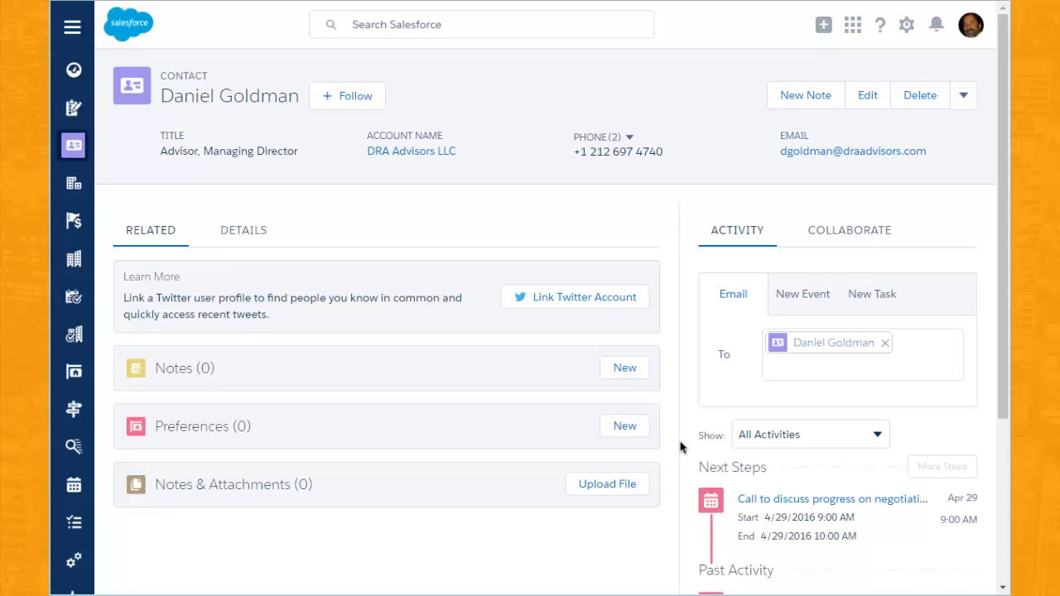
scroll(680, 447, down, 2)
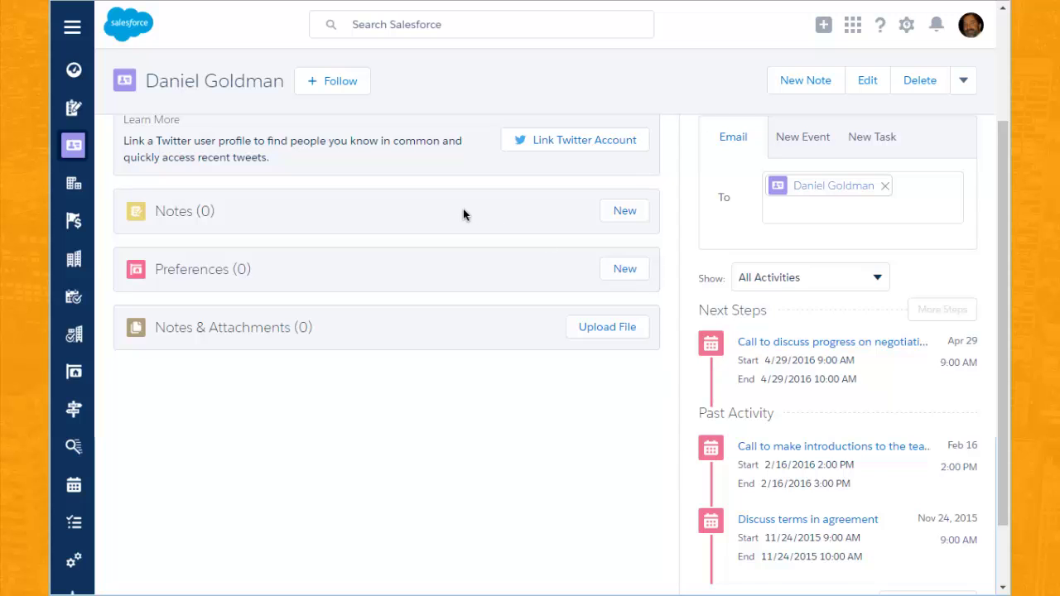
scroll(476, 249, up, 2)
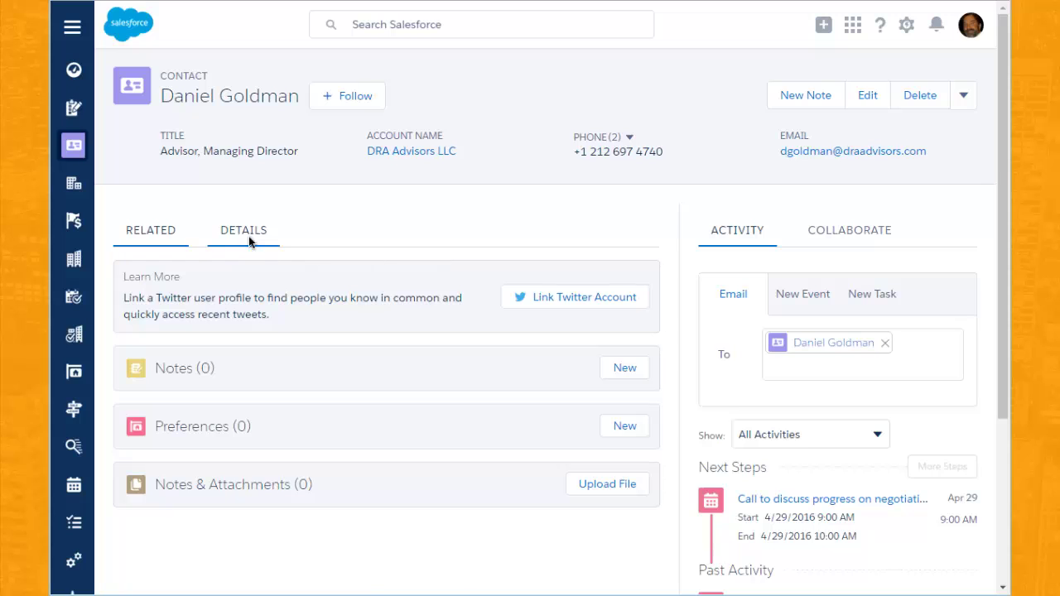
View the contact's details: title, email, lead source and mailing address map.
click(245, 231)
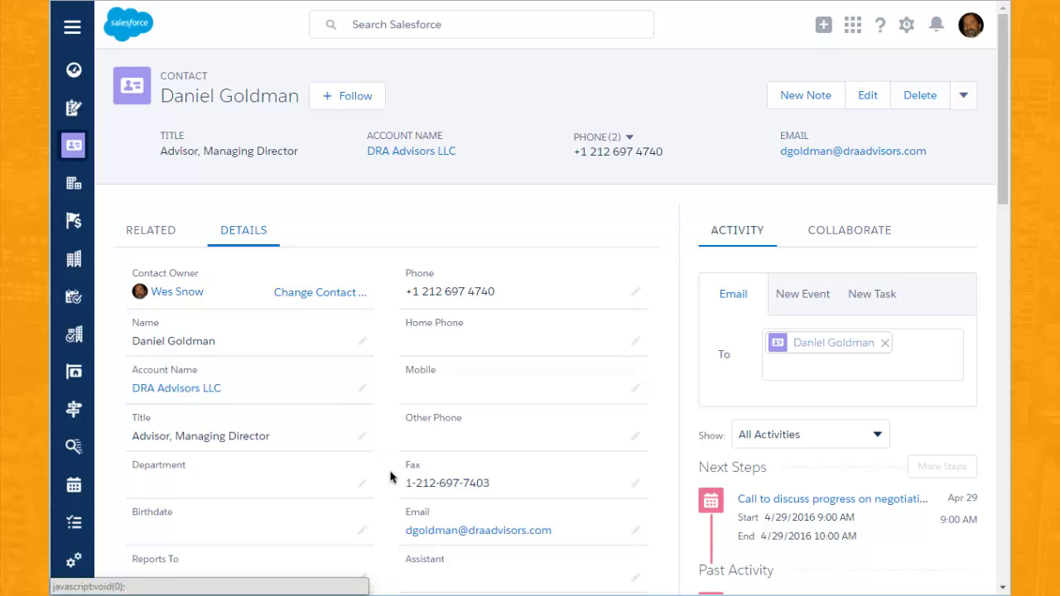
scroll(391, 476, down, 4)
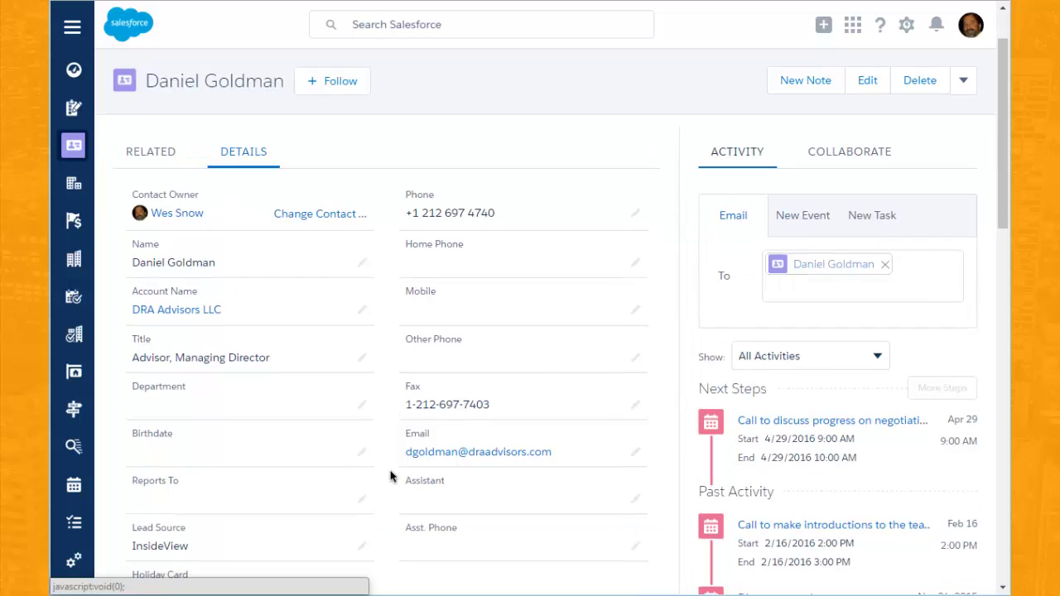
scroll(391, 476, down, 1)
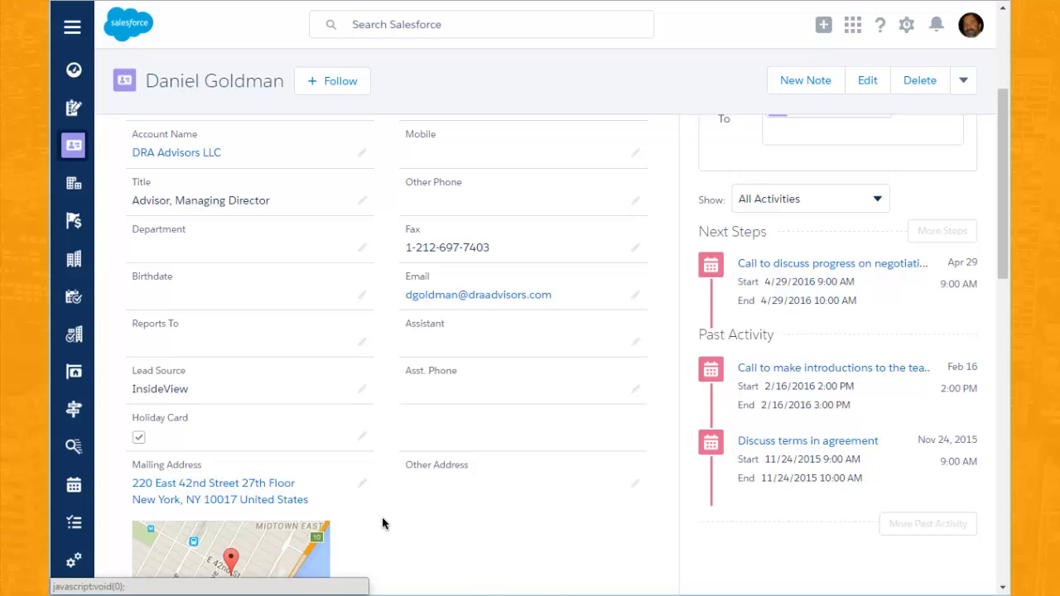
scroll(385, 524, down, 1)
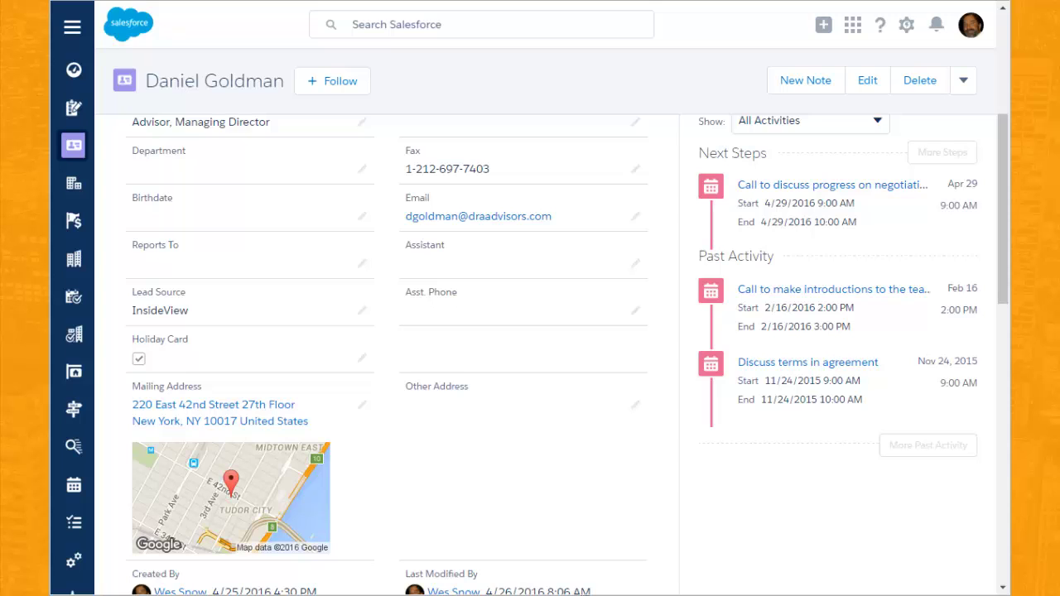
Switch the Contacts list from Recently Viewed to the Holiday Card List view.
click(74, 146)
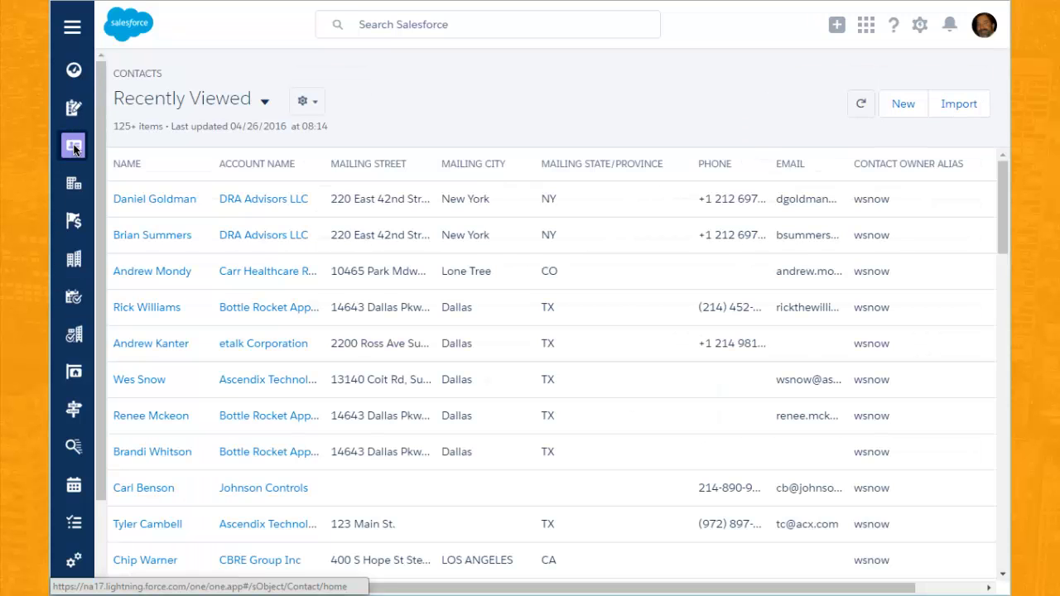
click(197, 100)
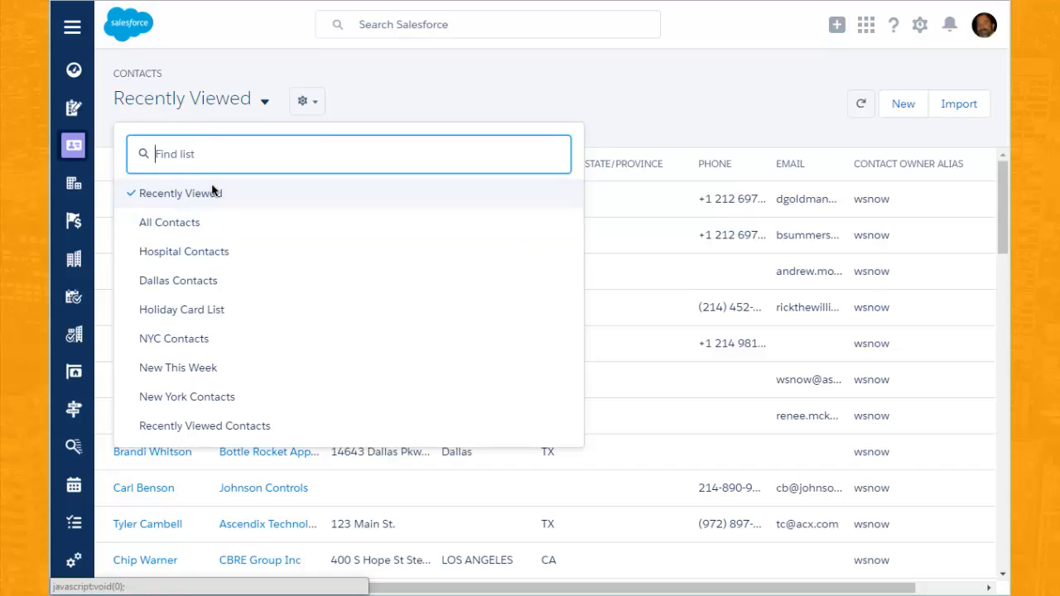
click(200, 309)
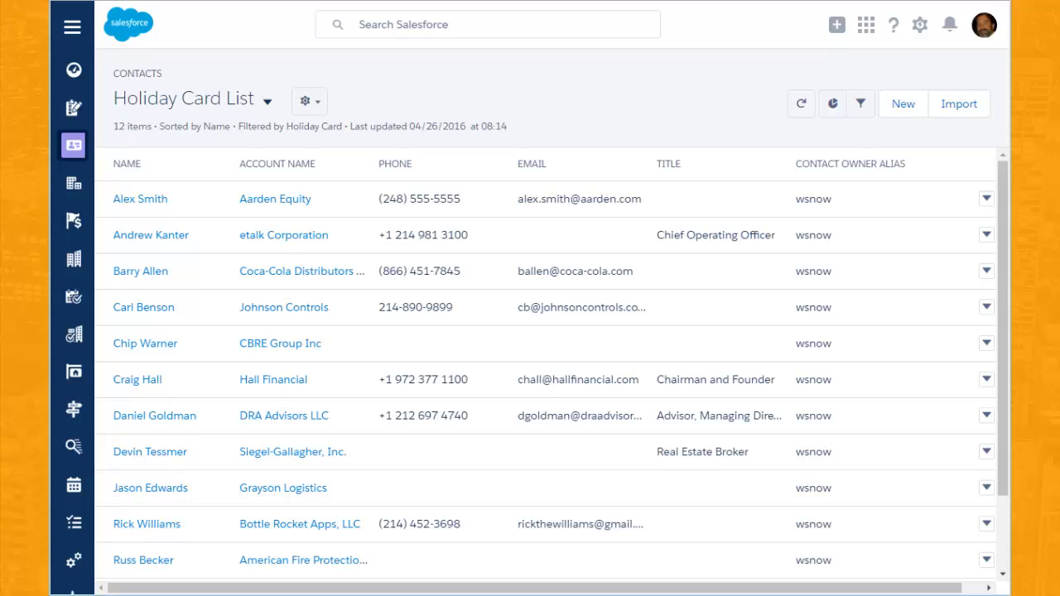
Search 'dra' to reopen DRA Advisors LLC and scroll to its Contacts list.
click(395, 25)
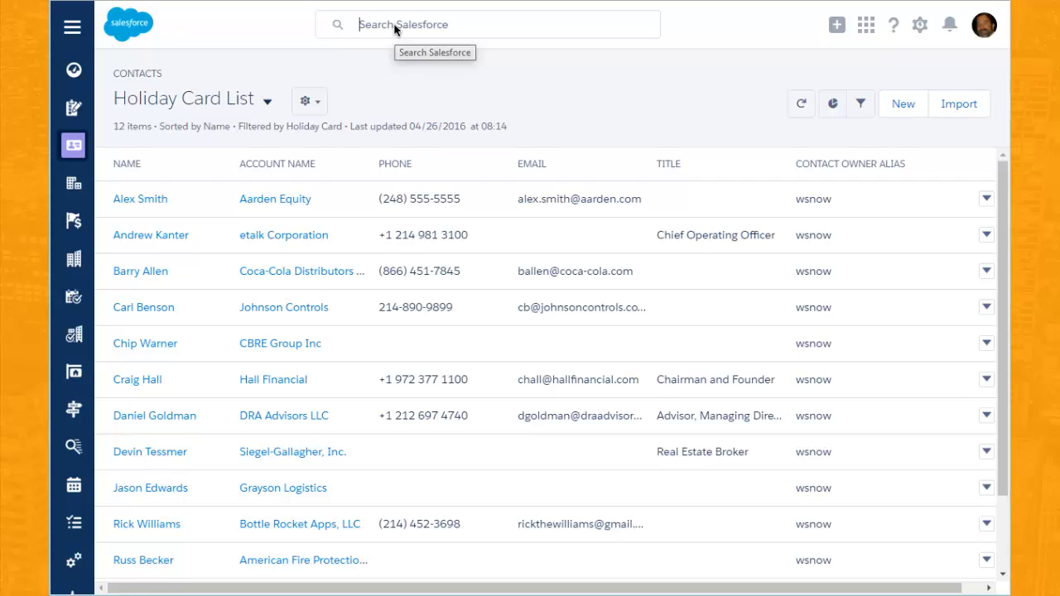
text(dra)
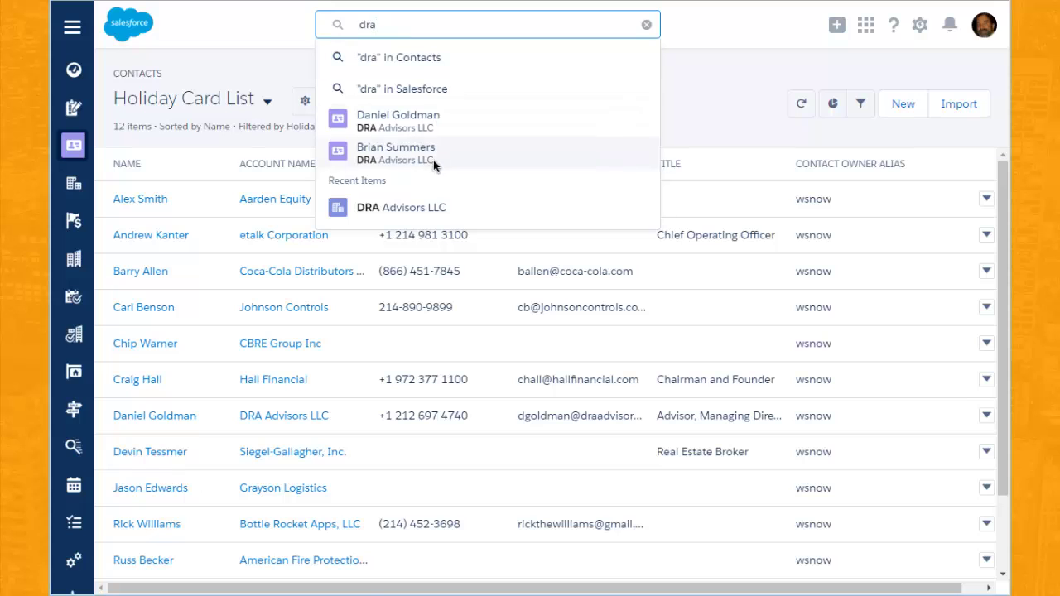
click(404, 216)
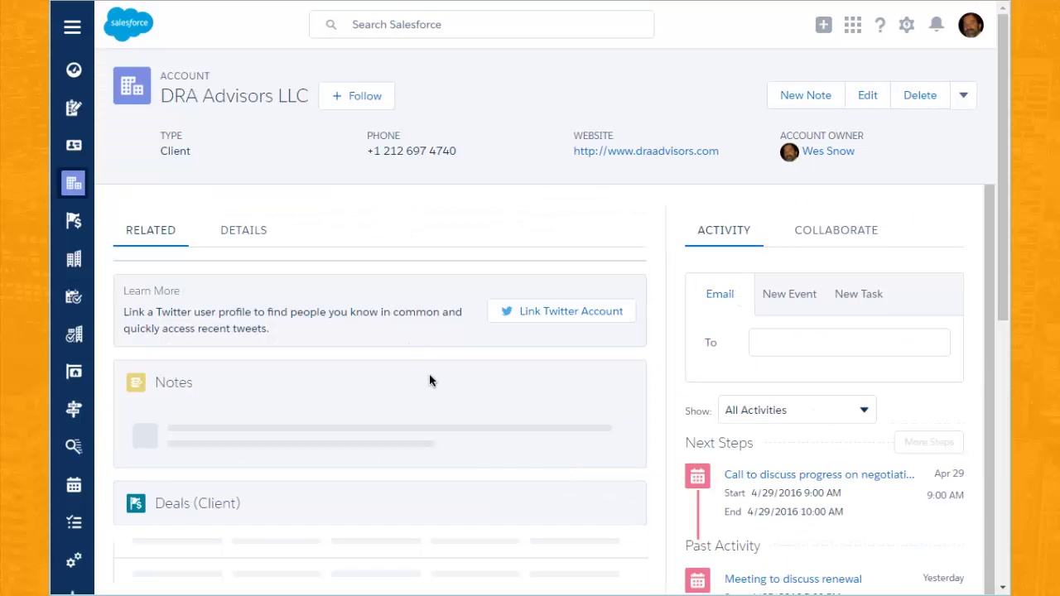
scroll(429, 375, down, 3)
scroll(429, 381, down, 3)
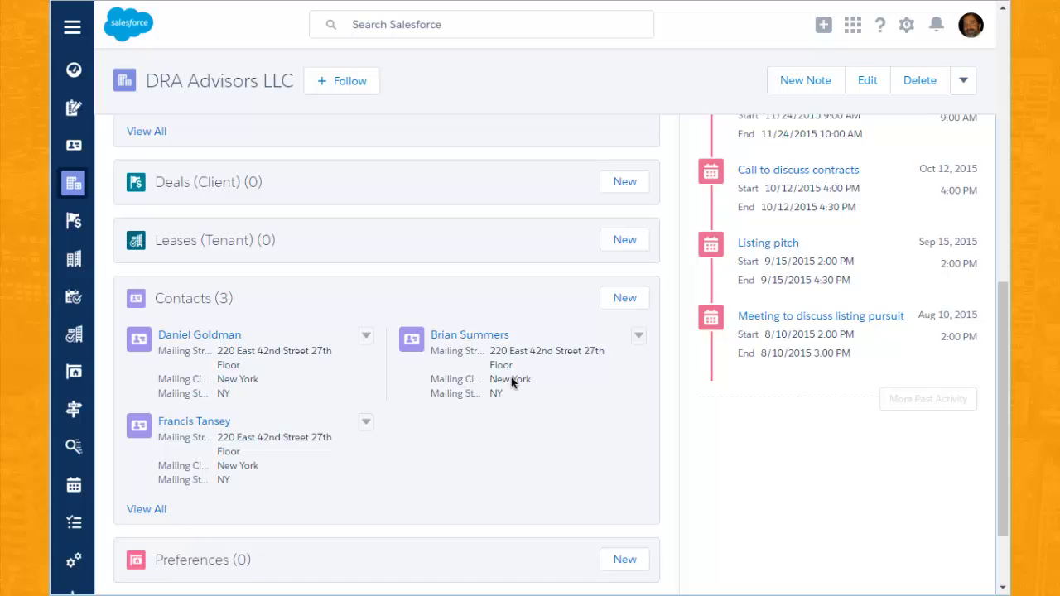
Start a new contact for the account and enter the contact's first and last name.
click(625, 300)
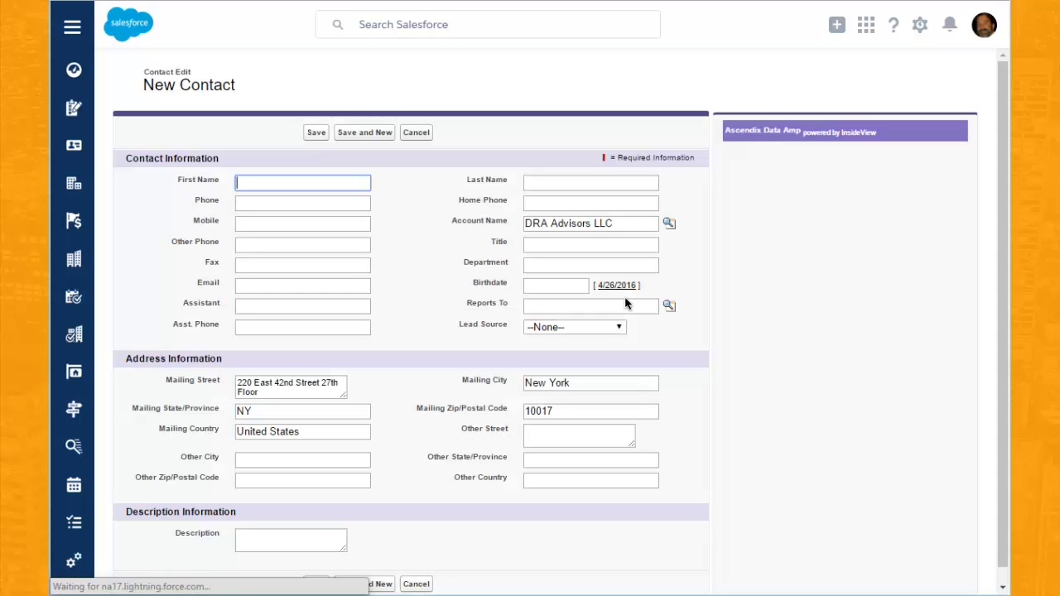
click(296, 182)
key(Tab)
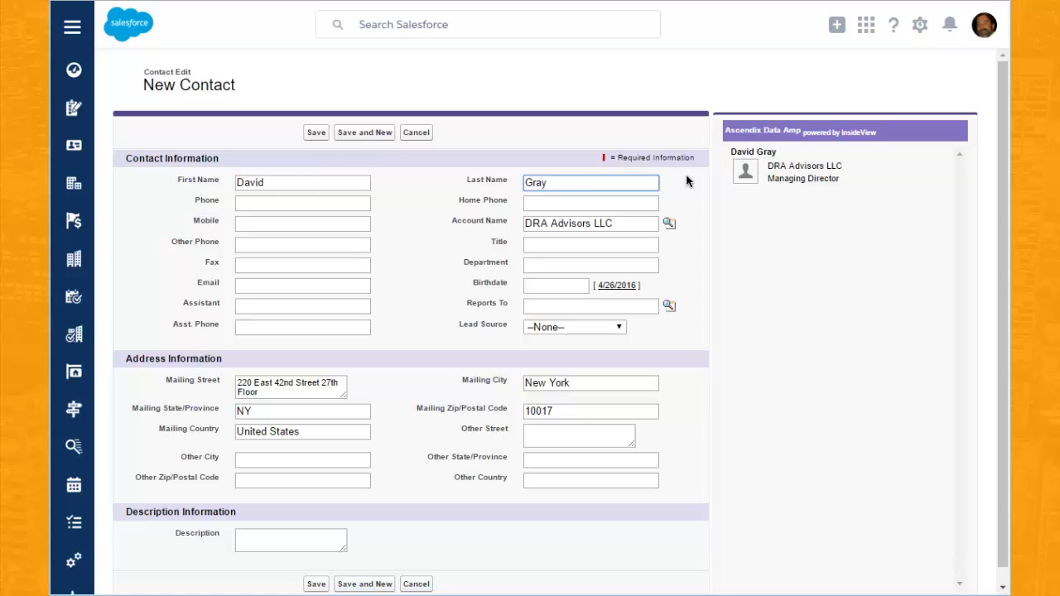
Fill all fields from the matching InsideView profile and save the contact.
click(774, 172)
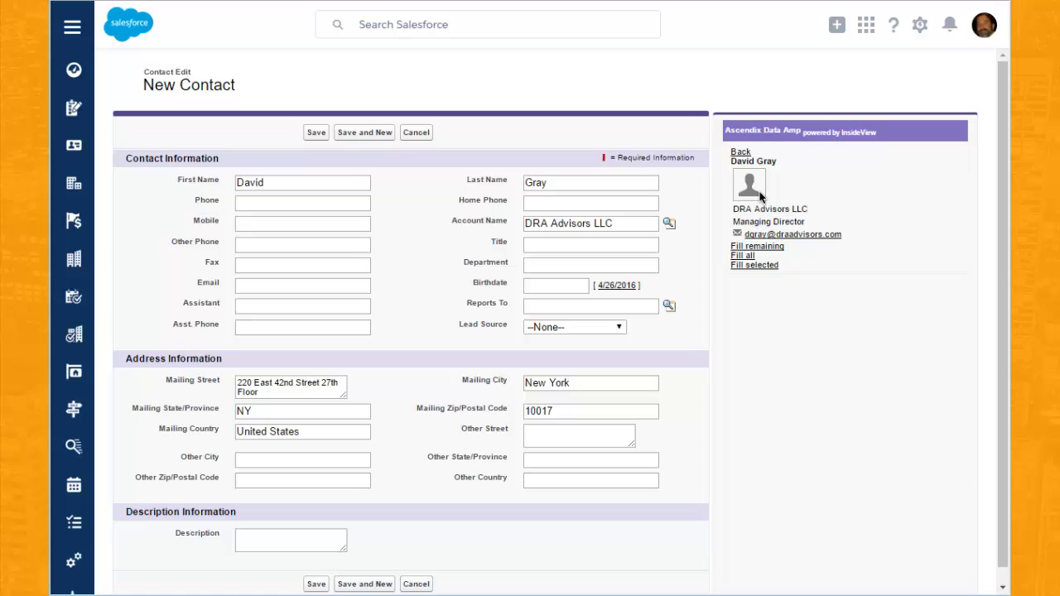
click(737, 258)
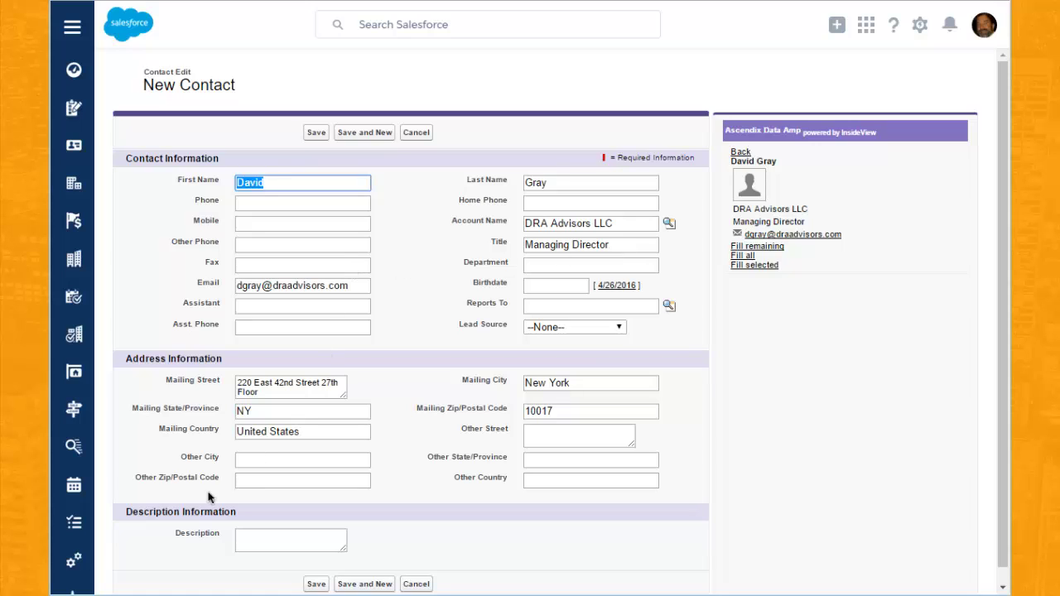
click(317, 584)
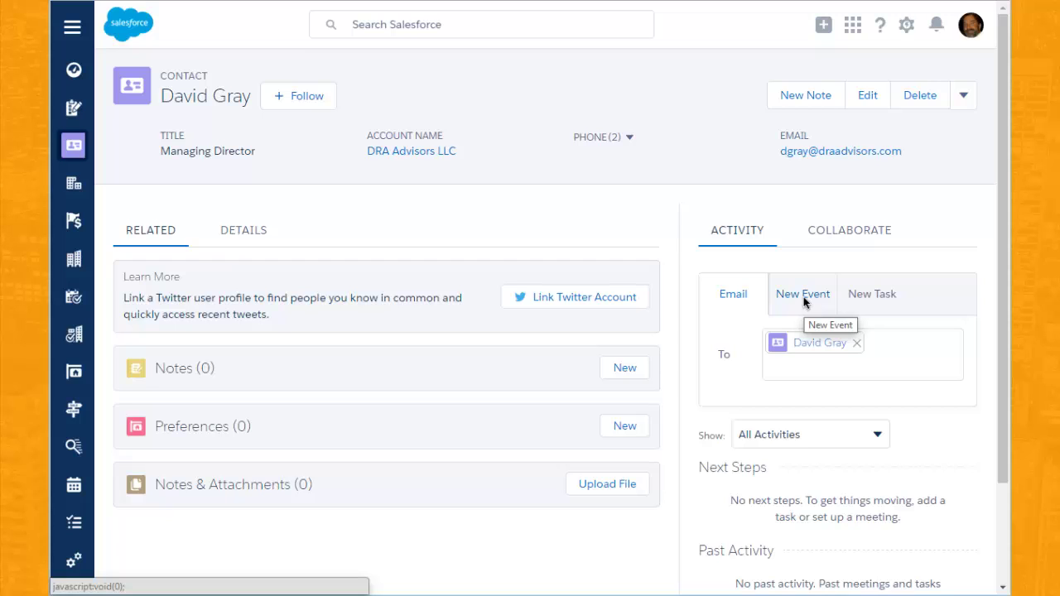
Start a new event for the contact with subject 'Follow Up Call'.
click(804, 296)
click(782, 362)
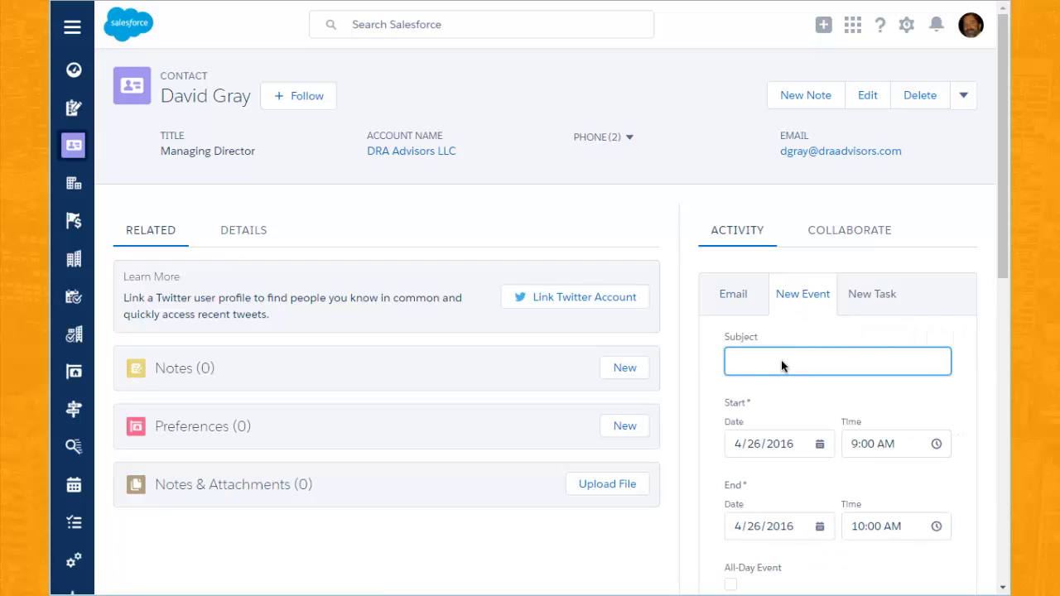
text(Follow Up Call)
Set the event's start date to April 29, 2016 and save it.
click(819, 446)
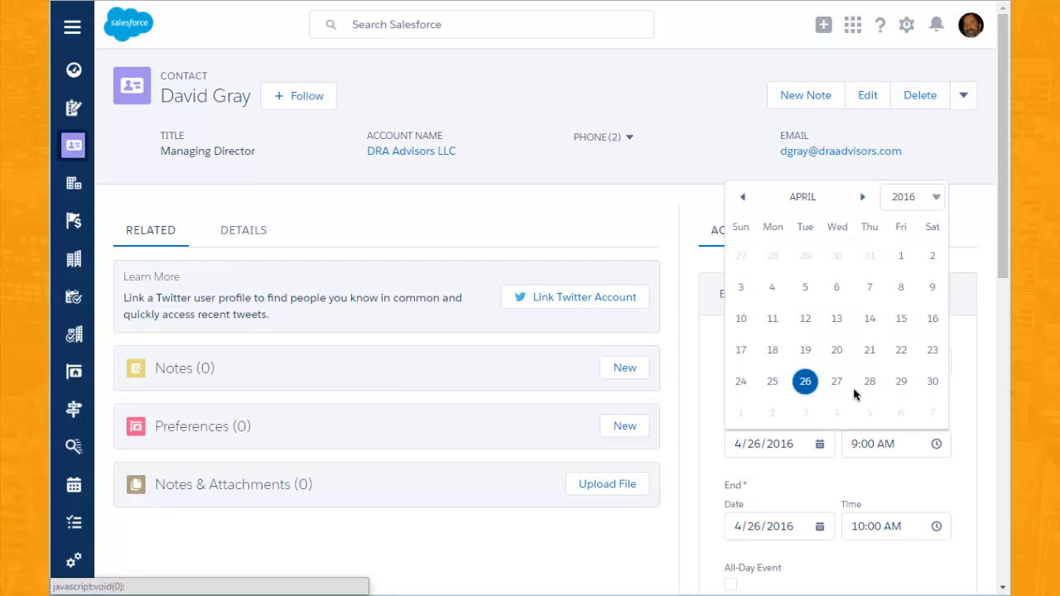
click(901, 383)
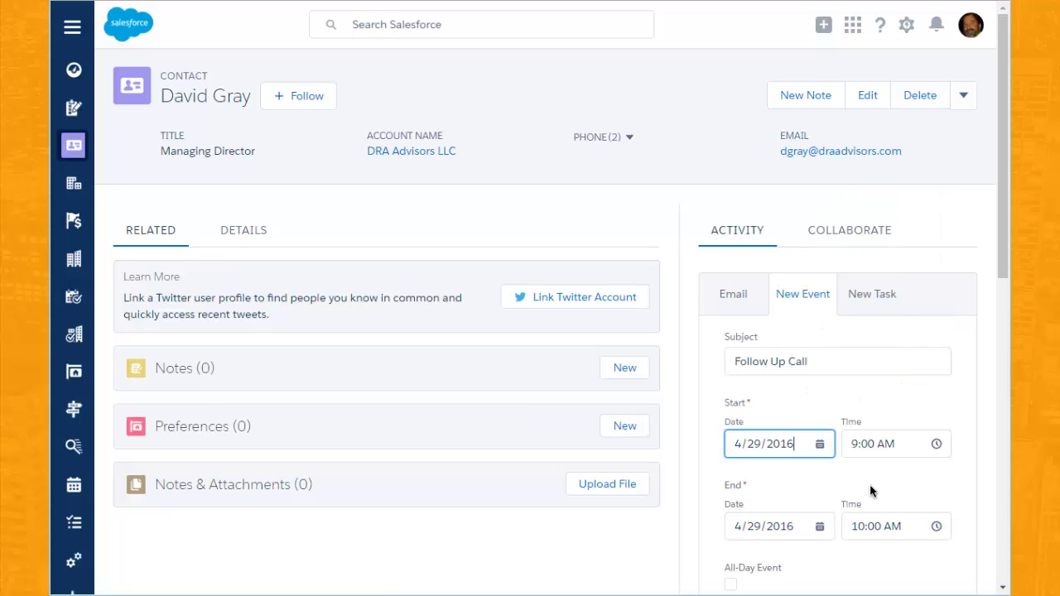
scroll(870, 489, down, 3)
scroll(869, 488, up, 1)
scroll(869, 489, down, 2)
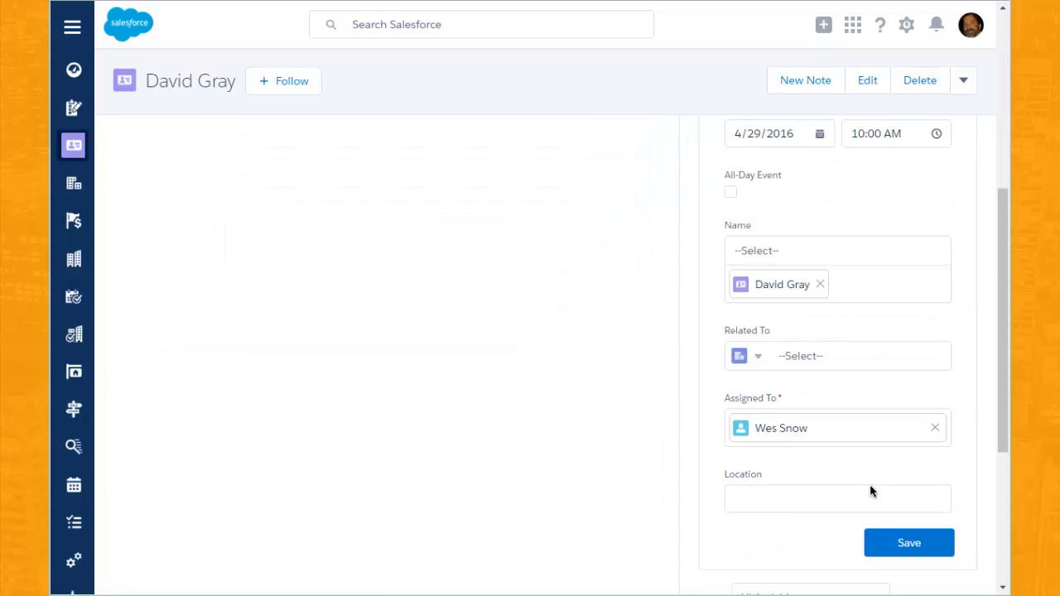
click(910, 541)
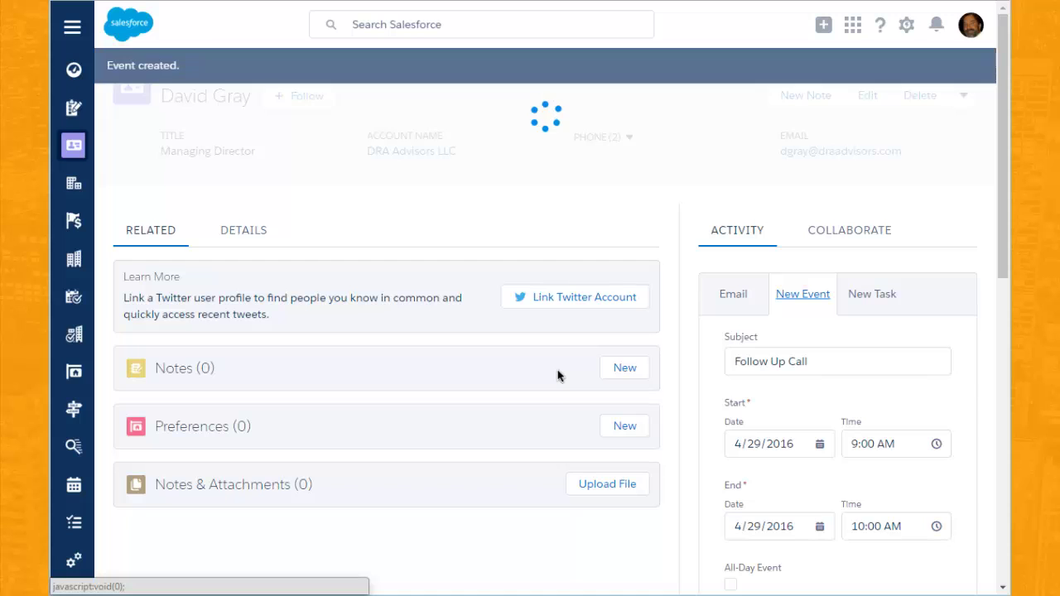